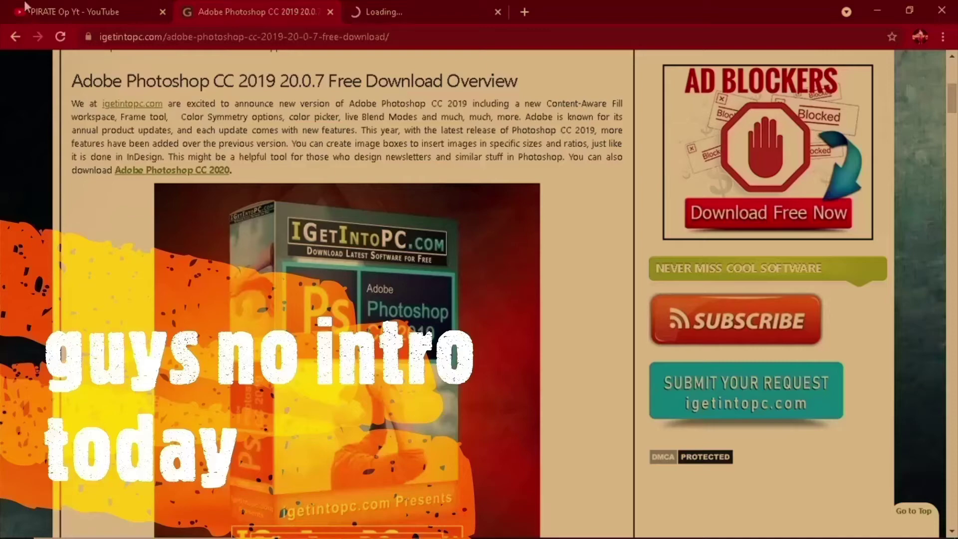
Step: Close the stray Google Chrome Help tab
{"action": "scroll", "coordinate": [269, 233], "scroll_direction": "down", "scroll_amount": 8}
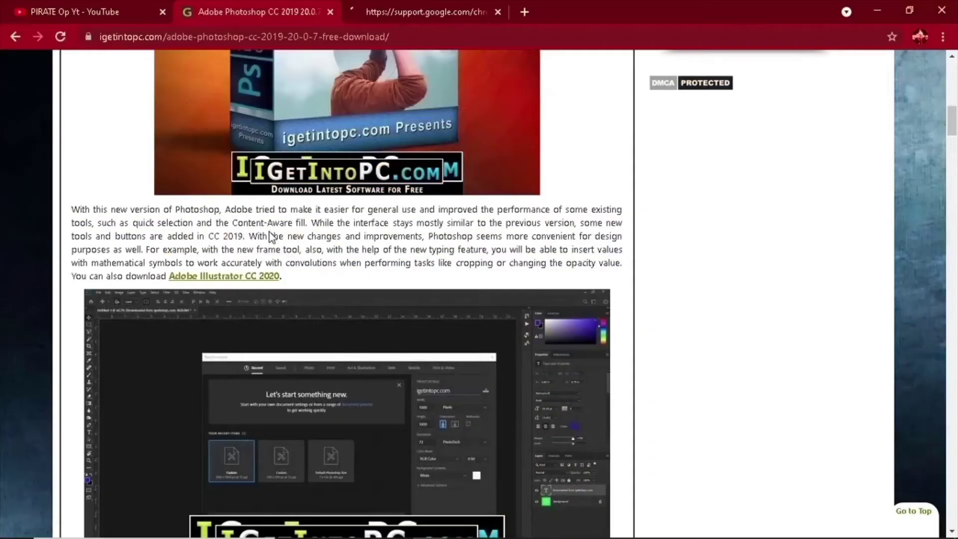
{"action": "scroll", "coordinate": [270, 232], "scroll_direction": "down", "scroll_amount": 4}
{"action": "scroll", "coordinate": [269, 232], "scroll_direction": "down", "scroll_amount": 8}
{"action": "scroll", "coordinate": [268, 232], "scroll_direction": "down", "scroll_amount": 4}
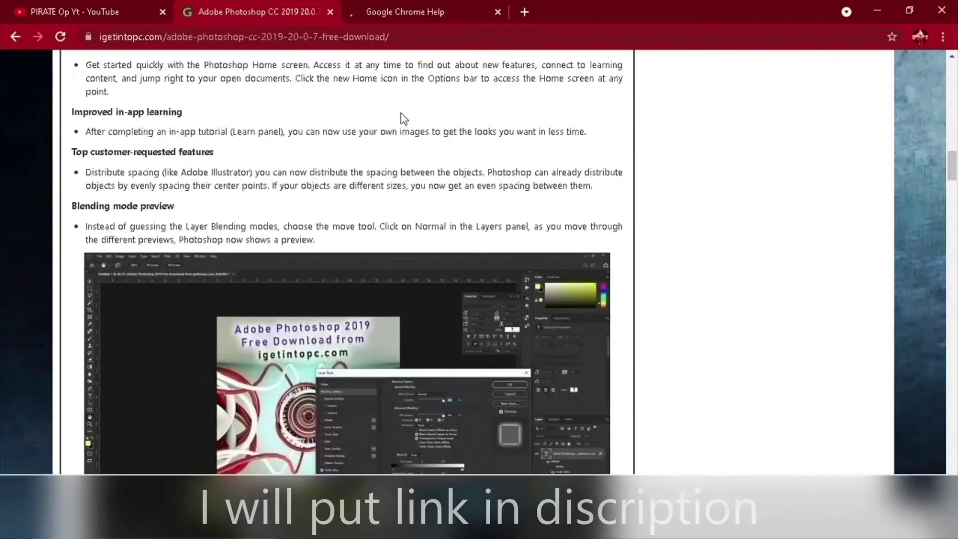
{"action": "left_click", "coordinate": [497, 12]}
Step: Request the Adobe Photoshop CC 2019 20.0.7 download from the article's Download Now button
{"action": "scroll", "coordinate": [460, 107], "scroll_direction": "down", "scroll_amount": 5}
{"action": "scroll", "coordinate": [460, 107], "scroll_direction": "down", "scroll_amount": 3}
{"action": "scroll", "coordinate": [460, 107], "scroll_direction": "down", "scroll_amount": 3}
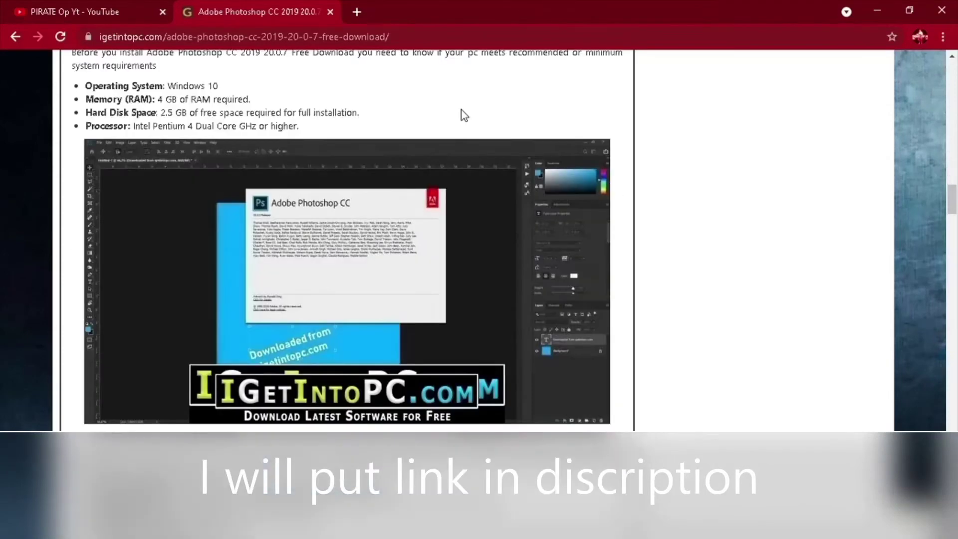
{"action": "scroll", "coordinate": [460, 107], "scroll_direction": "down", "scroll_amount": 4}
{"action": "scroll", "coordinate": [461, 112], "scroll_direction": "down", "scroll_amount": 3}
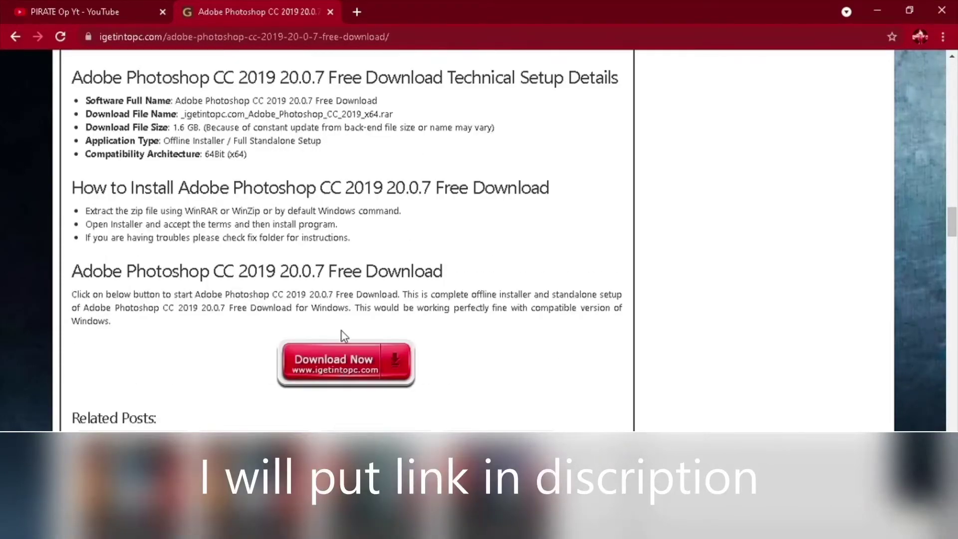
{"action": "left_click", "coordinate": [327, 357]}
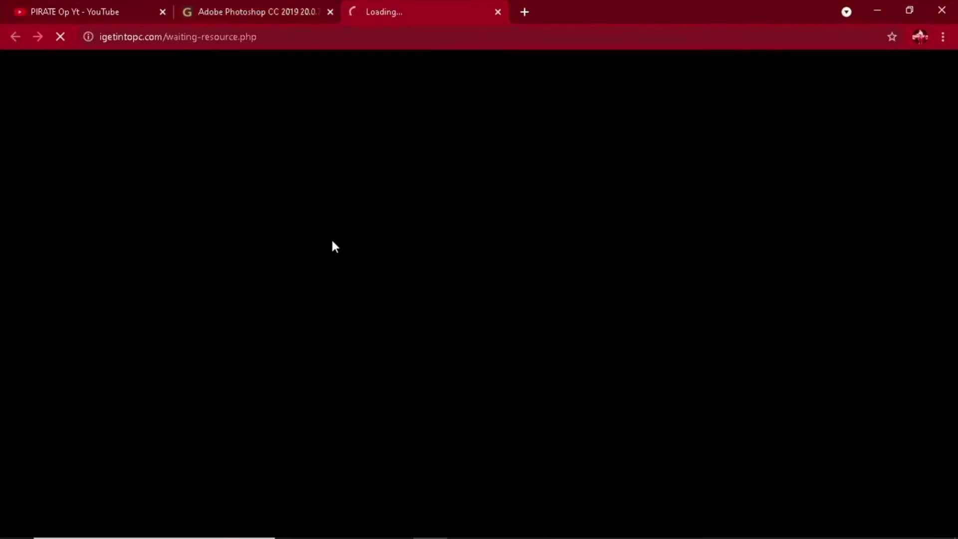
Step: Review the system requirements (Windows 10, 4 GB RAM, 2.5 GB disk), then return to the waiting page
{"action": "left_click", "coordinate": [310, 7]}
{"action": "scroll", "coordinate": [257, 186], "scroll_direction": "up", "scroll_amount": 3}
{"action": "scroll", "coordinate": [257, 186], "scroll_direction": "up", "scroll_amount": 6}
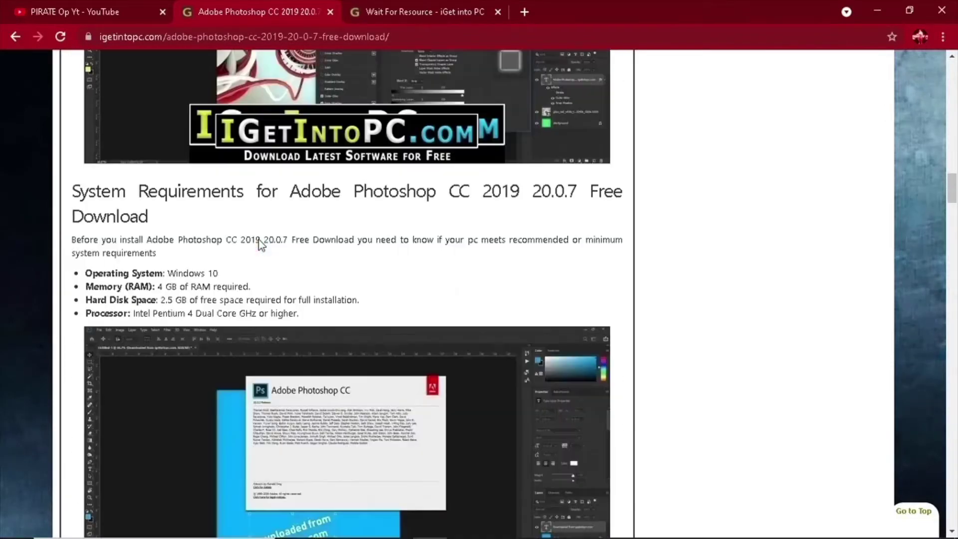
{"action": "left_click_drag", "start_coordinate": [168, 273], "coordinate": [206, 295]}
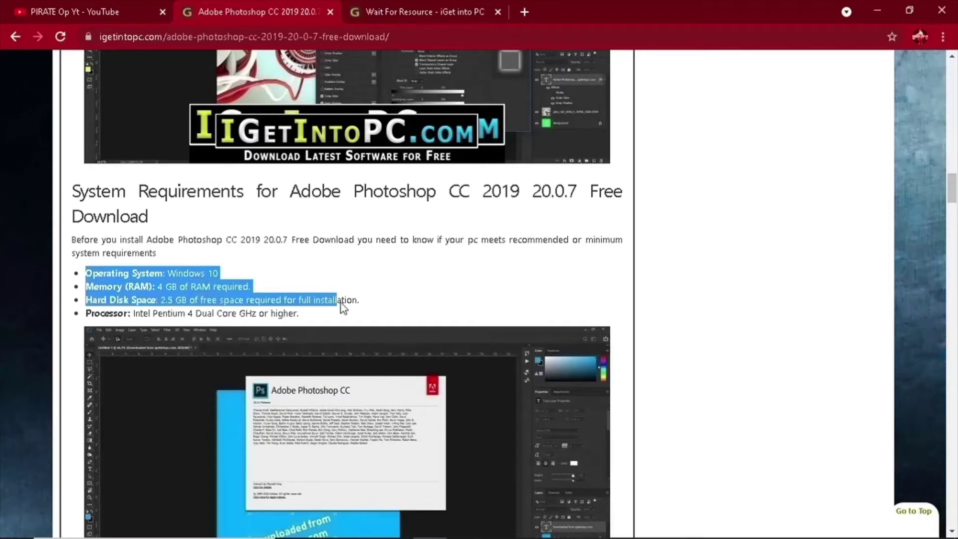
{"action": "left_click_drag", "start_coordinate": [90, 273], "coordinate": [412, 328]}
{"action": "left_click", "coordinate": [352, 294]}
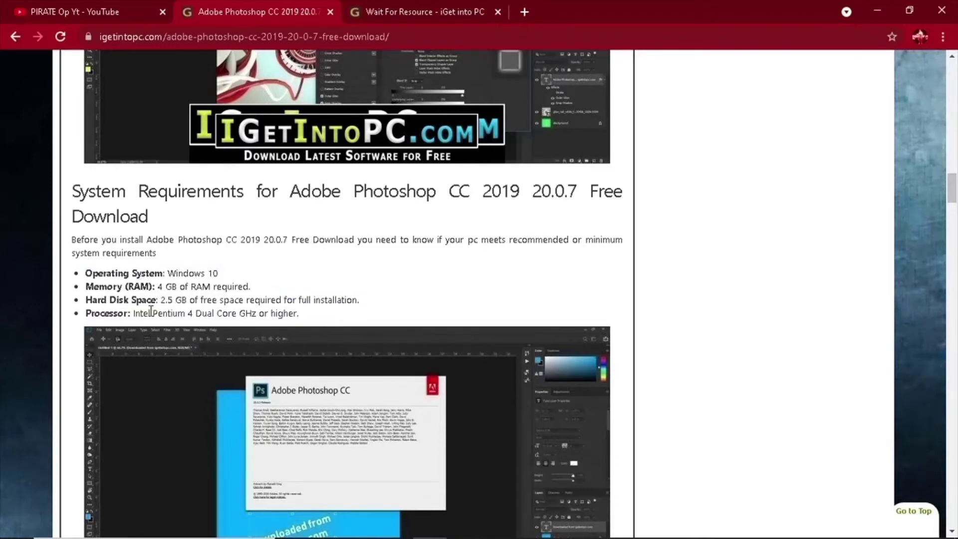
{"action": "left_click", "coordinate": [438, 7]}
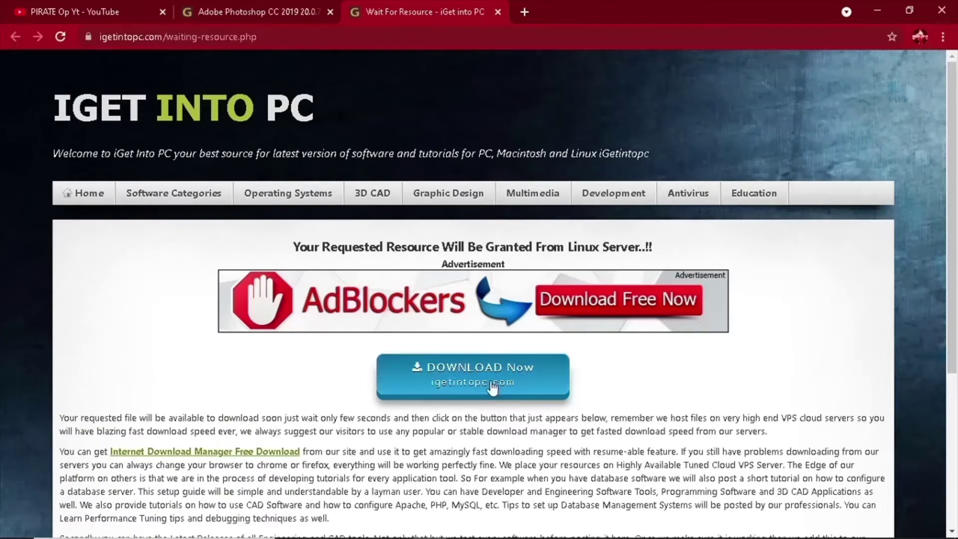
Step: Start the Photoshop CC 2019 x64 .rar download and bring up Chrome's downloads list
{"action": "left_click", "coordinate": [483, 385]}
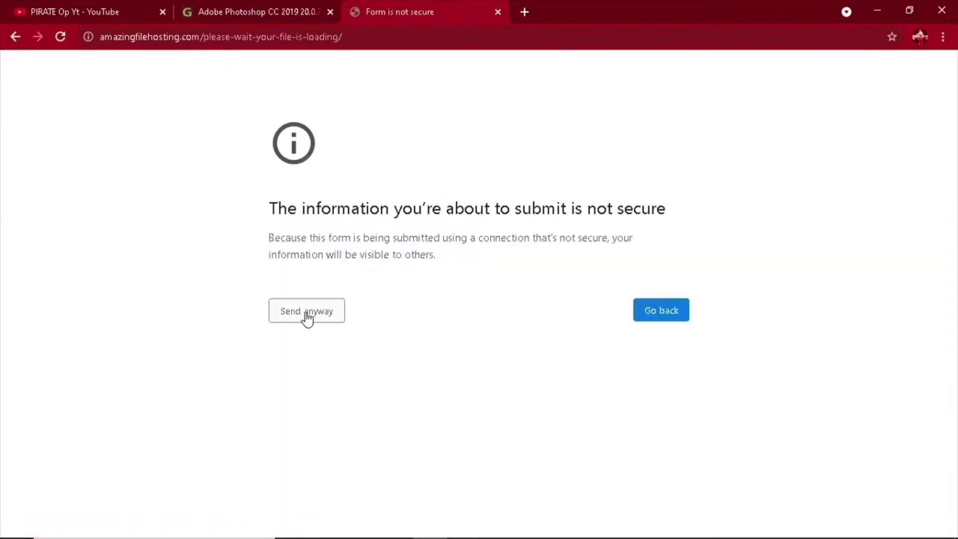
{"action": "left_click", "coordinate": [306, 317]}
{"action": "left_click", "coordinate": [524, 12]}
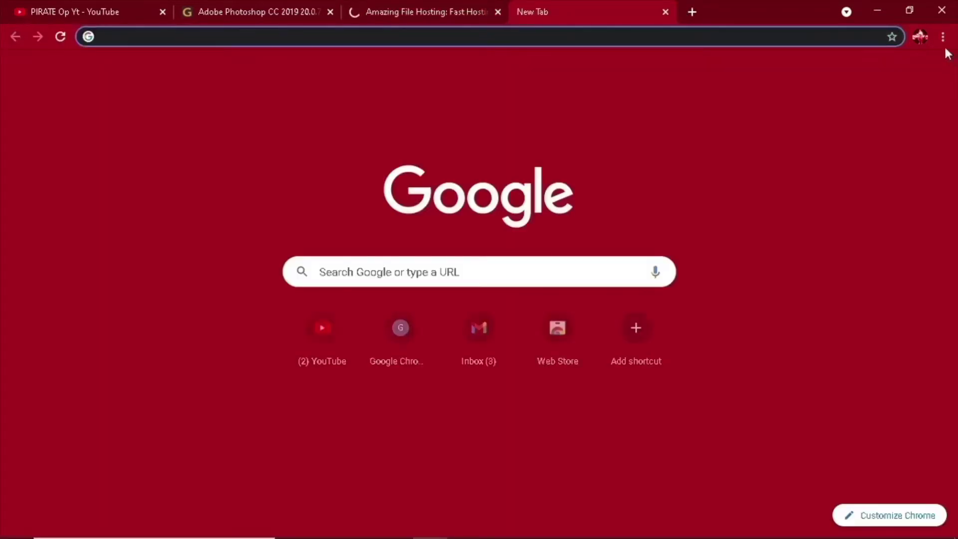
{"action": "left_click", "coordinate": [943, 36]}
{"action": "left_click", "coordinate": [873, 131]}
Step: Switch between the file hosting page and the downloads list to check the download
{"action": "left_click", "coordinate": [432, 10]}
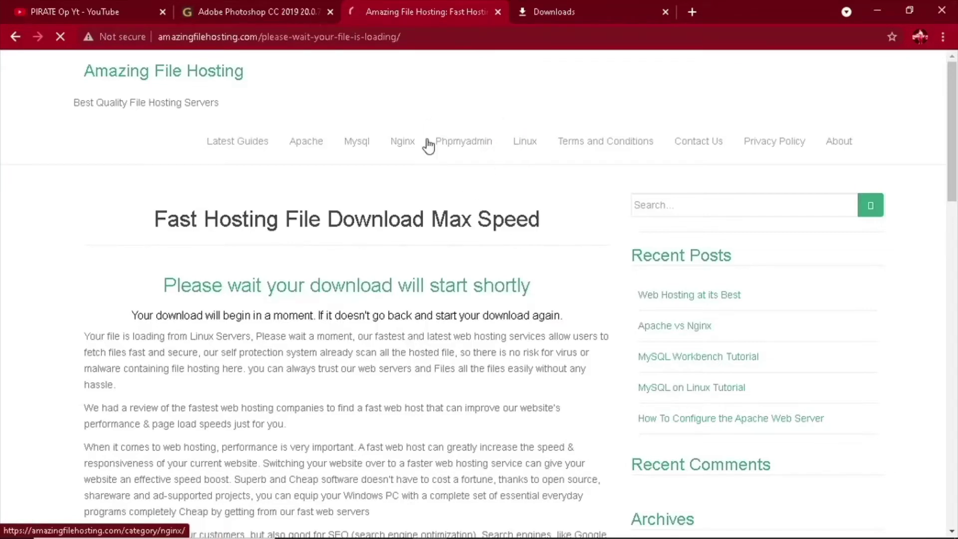
{"action": "left_click", "coordinate": [620, 7]}
{"action": "left_click", "coordinate": [471, 6]}
{"action": "left_click", "coordinate": [566, 8]}
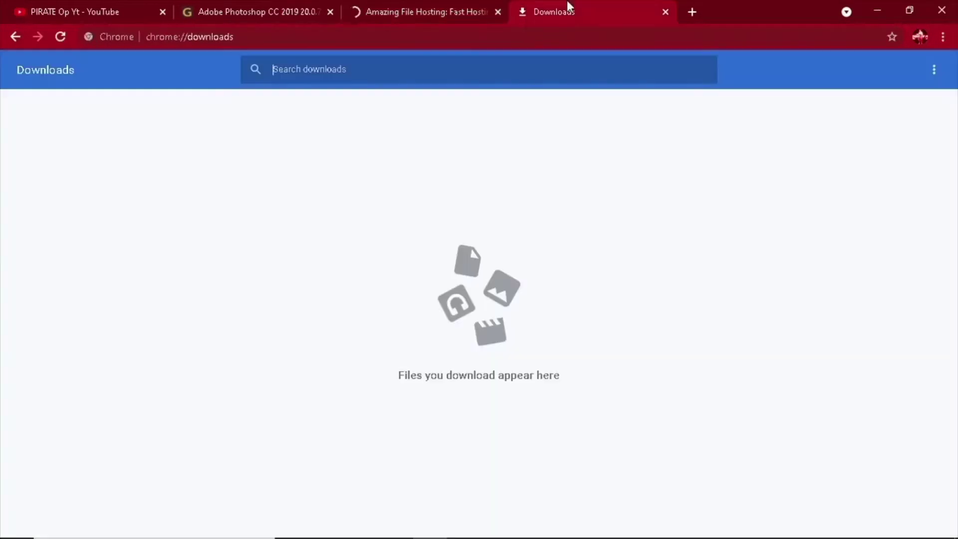
{"action": "left_click", "coordinate": [384, 7]}
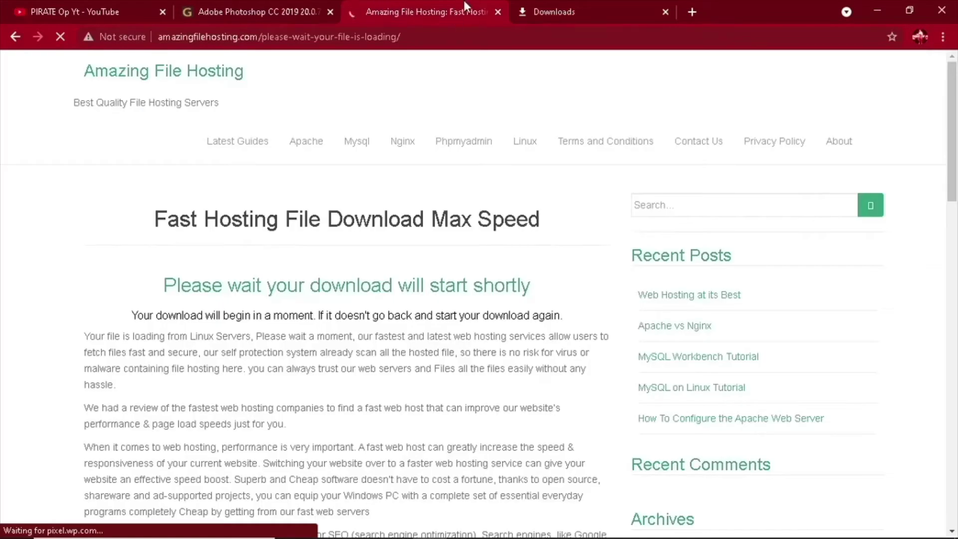
{"action": "left_click", "coordinate": [243, 8]}
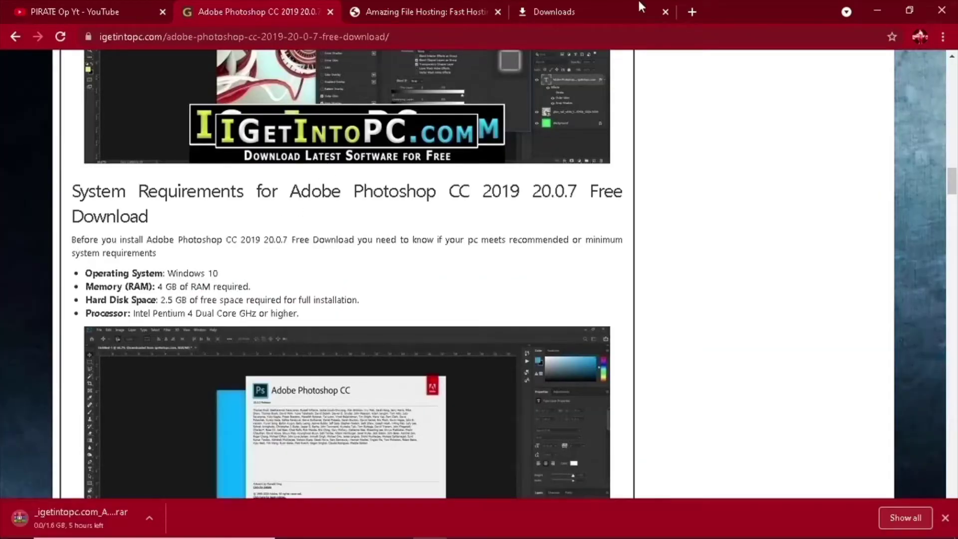
Step: Cancel the Photoshop .rar download and remove it from the downloads list
{"action": "left_click", "coordinate": [617, 6]}
{"action": "left_click", "coordinate": [396, 238]}
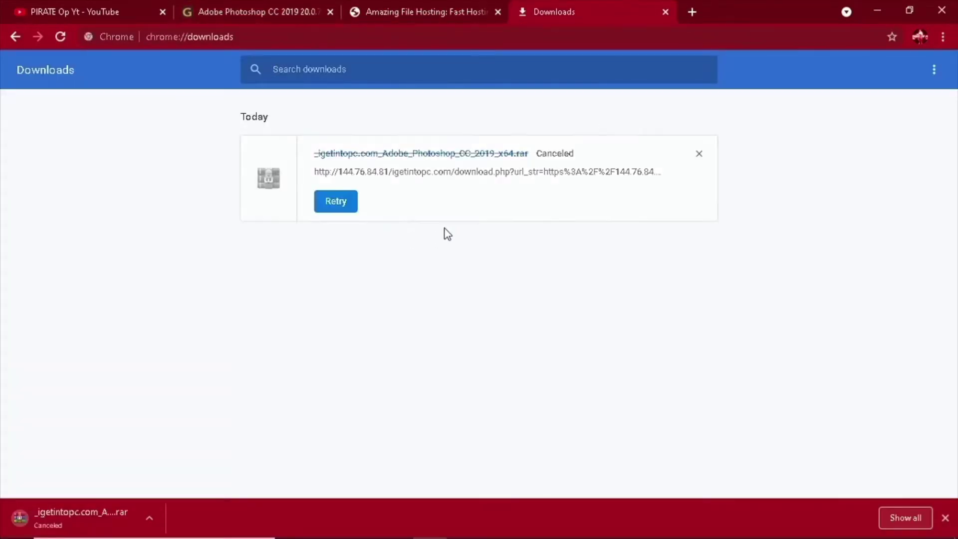
{"action": "left_click", "coordinate": [699, 155]}
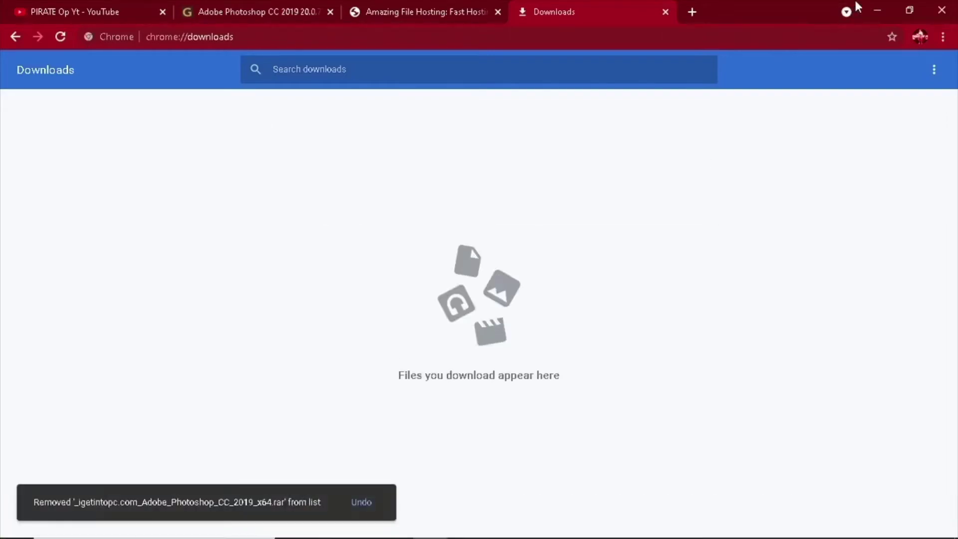
Step: Show the context menu of the 1,725,240 KB Photoshop archive on New Volume (E:)
{"action": "left_click", "coordinate": [854, 29]}
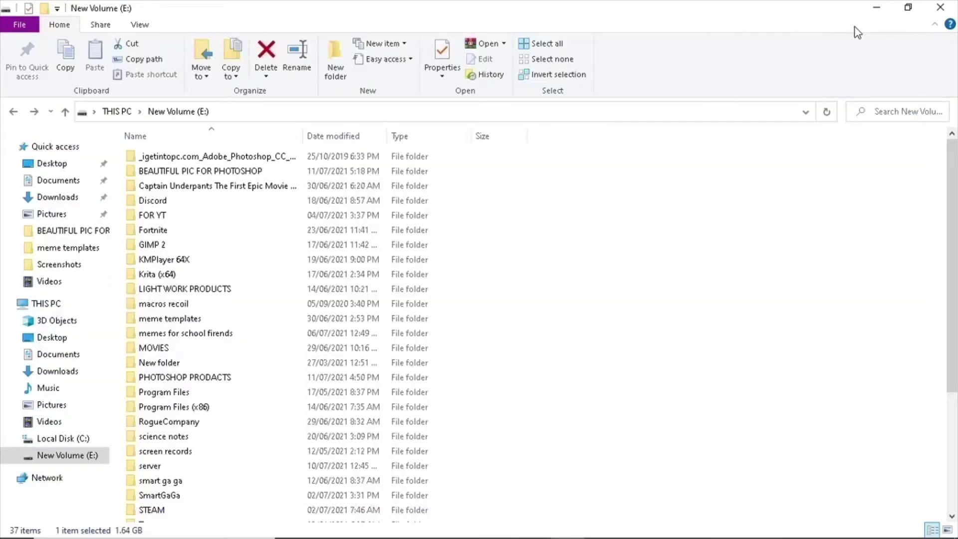
{"action": "scroll", "coordinate": [203, 232], "scroll_direction": "down", "scroll_amount": 3}
{"action": "scroll", "coordinate": [204, 244], "scroll_direction": "down", "scroll_amount": 1}
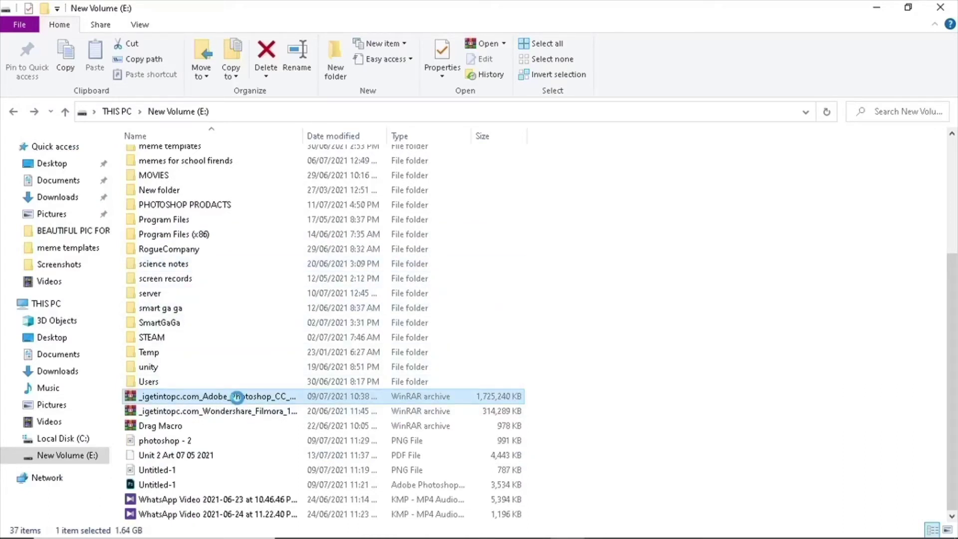
{"action": "right_click", "coordinate": [237, 399]}
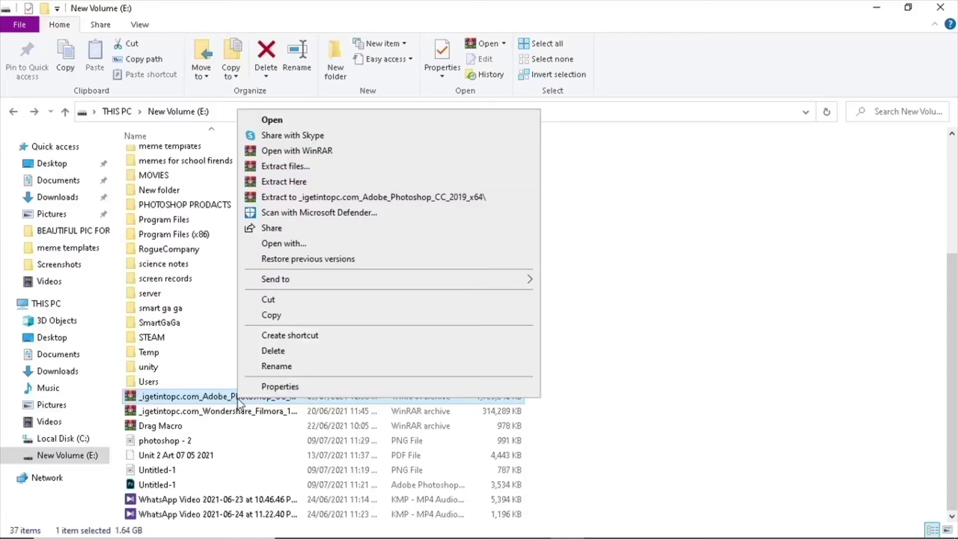
Step: Extract the Photoshop archive here using its password, confirming each file-replace prompt
{"action": "left_click", "coordinate": [308, 180]}
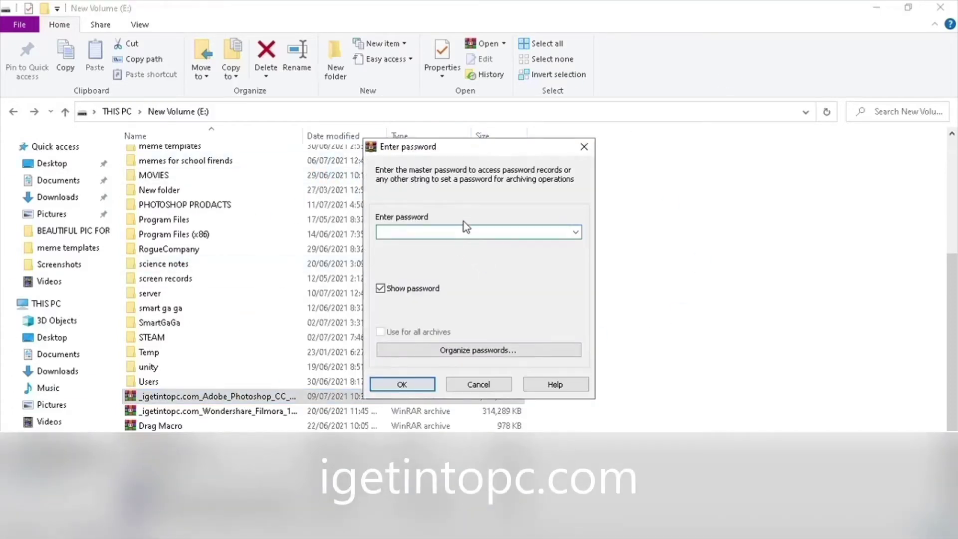
{"action": "type", "text": "igetintopc.com"}
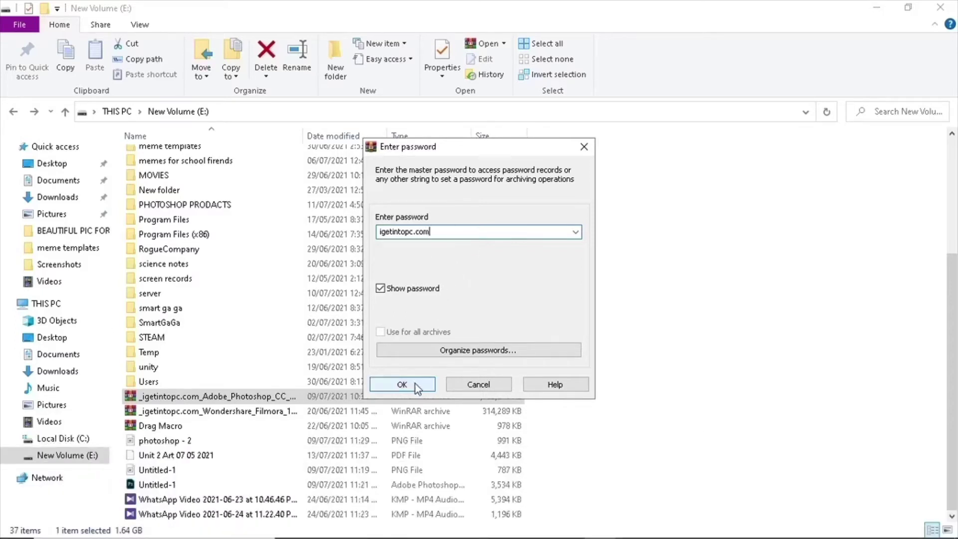
{"action": "left_click", "coordinate": [415, 384]}
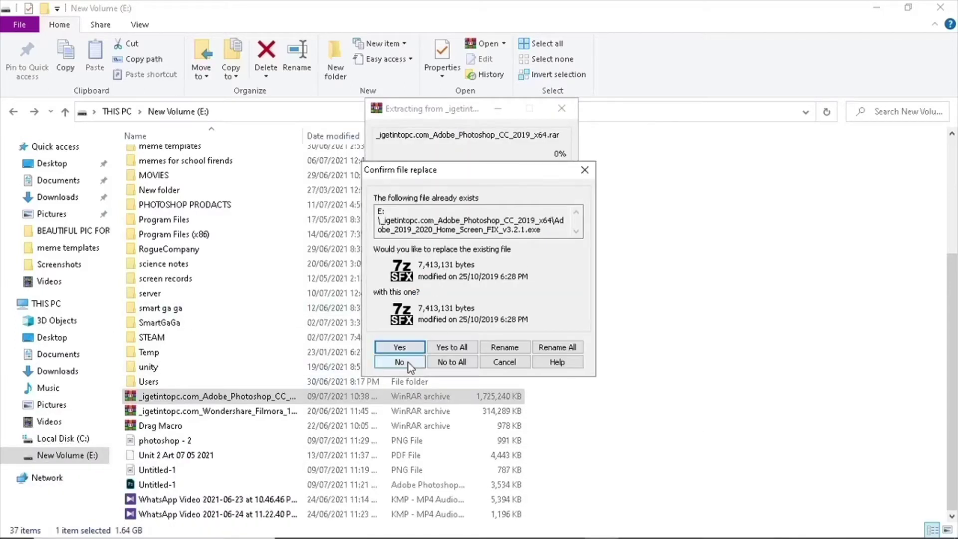
{"action": "left_click", "coordinate": [408, 347]}
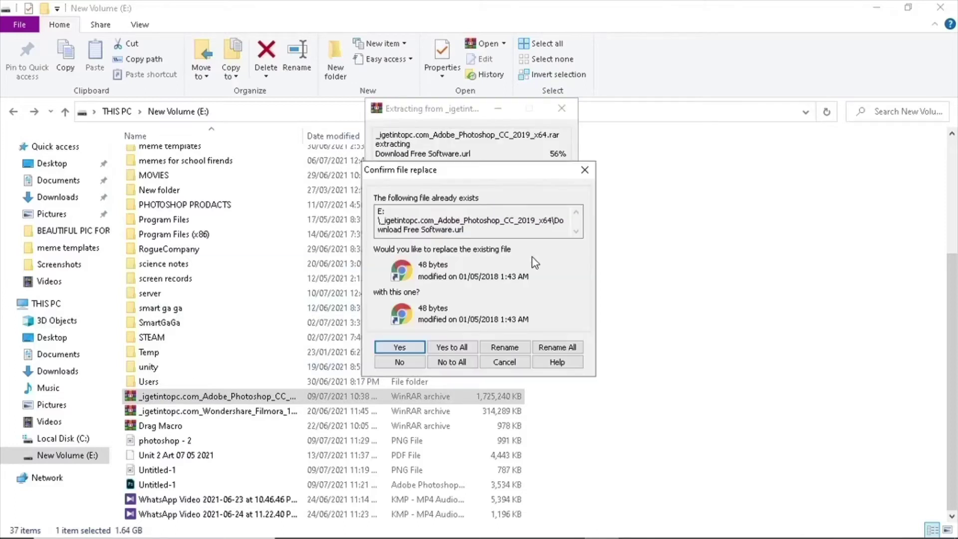
{"action": "left_click", "coordinate": [406, 347]}
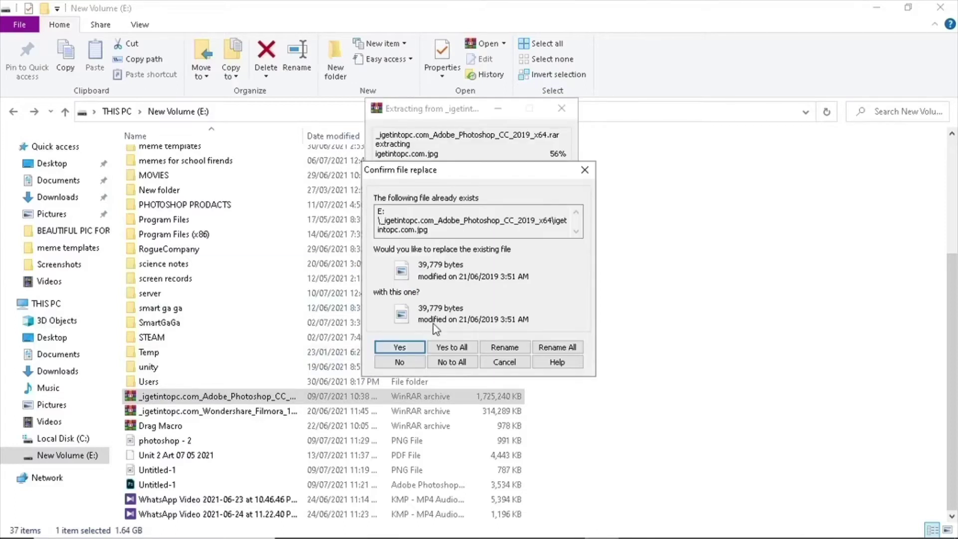
{"action": "left_click", "coordinate": [584, 170]}
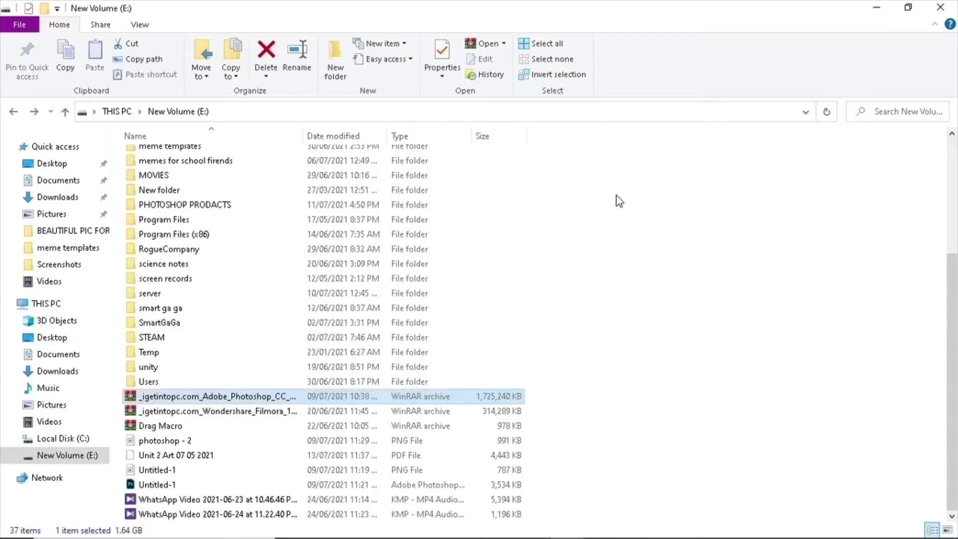
{"action": "scroll", "coordinate": [225, 384], "scroll_direction": "up", "scroll_amount": 4}
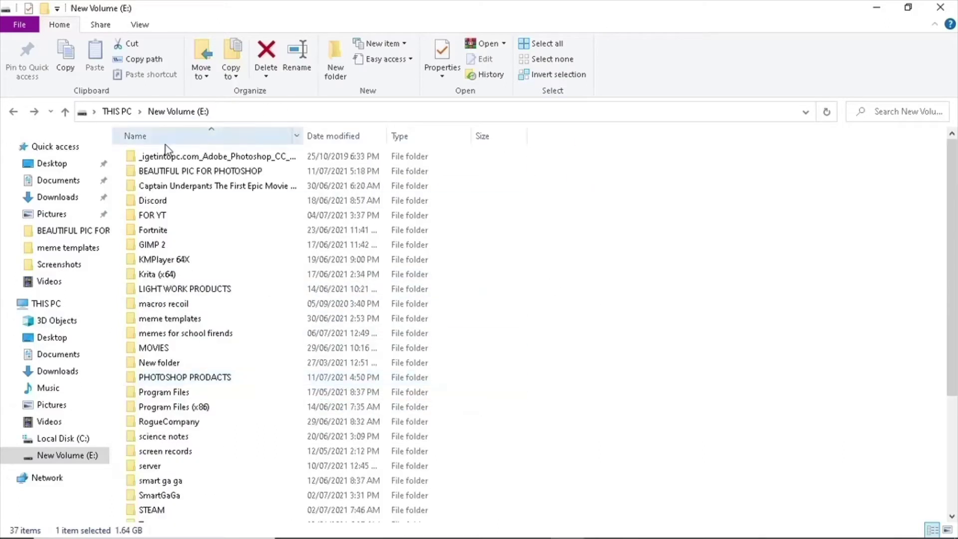
Step: Open the _igetintopc.com_Adobe_Photoshop_CC_2019_x64 folder and run its Set-up installer
{"action": "left_click", "coordinate": [215, 162]}
{"action": "double_click", "coordinate": [215, 162]}
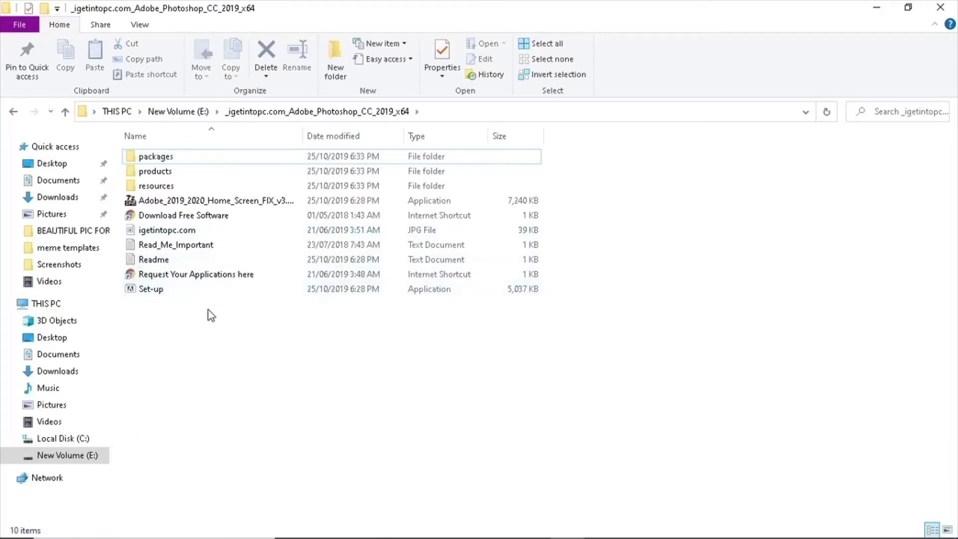
{"action": "double_click", "coordinate": [180, 290]}
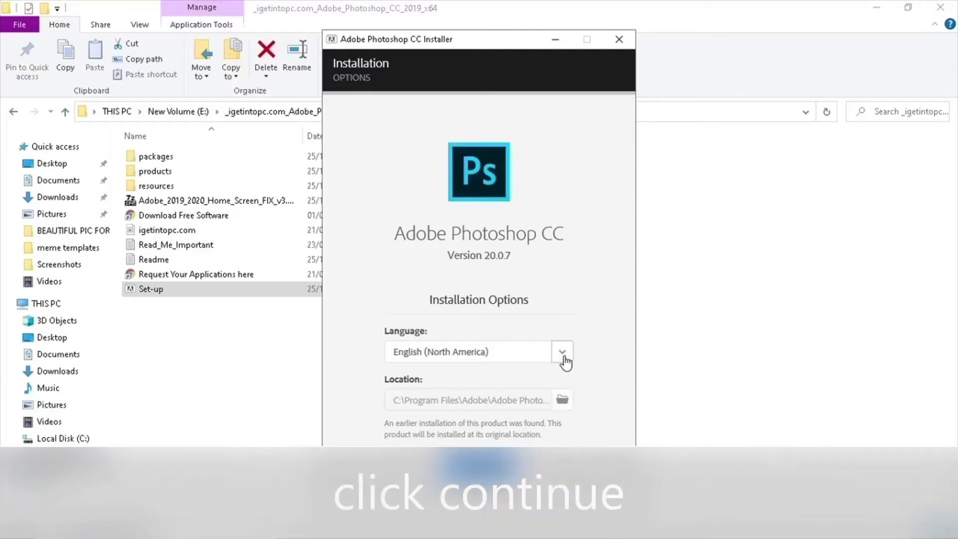
Step: Keep English (North America) as the installer language, then close the installer window
{"action": "left_click", "coordinate": [562, 352]}
{"action": "left_click", "coordinate": [443, 385]}
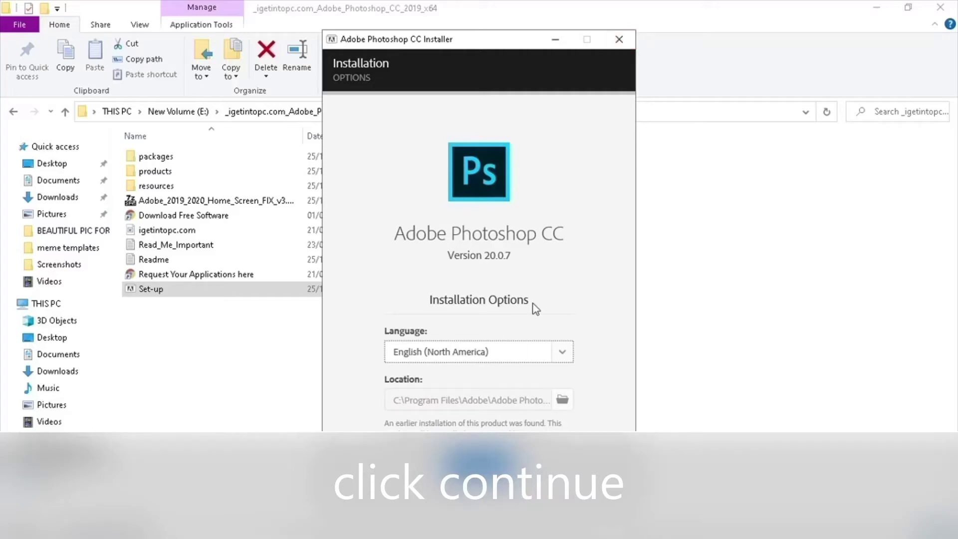
{"action": "left_click", "coordinate": [619, 39]}
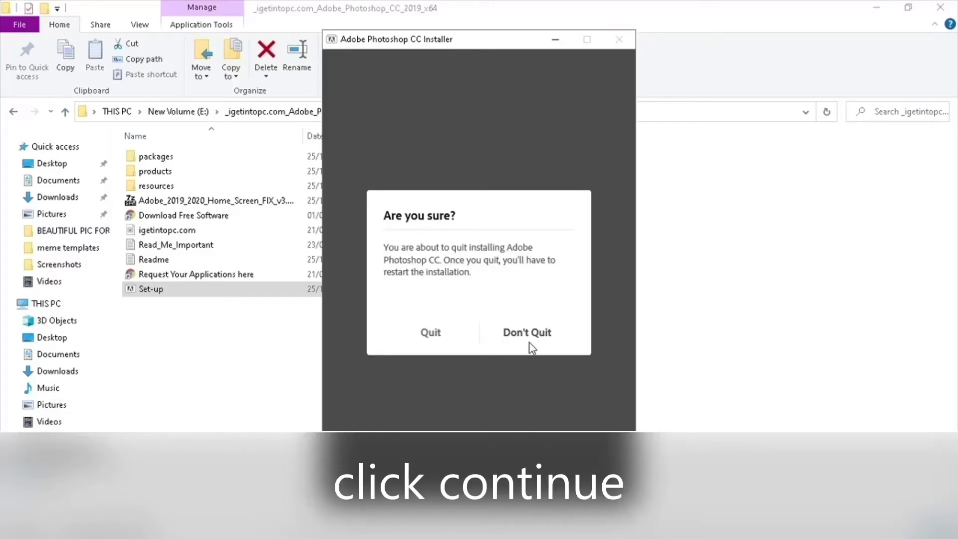
Step: Confirm Quit in the installer's Are you sure? dialog
{"action": "left_click", "coordinate": [442, 334]}
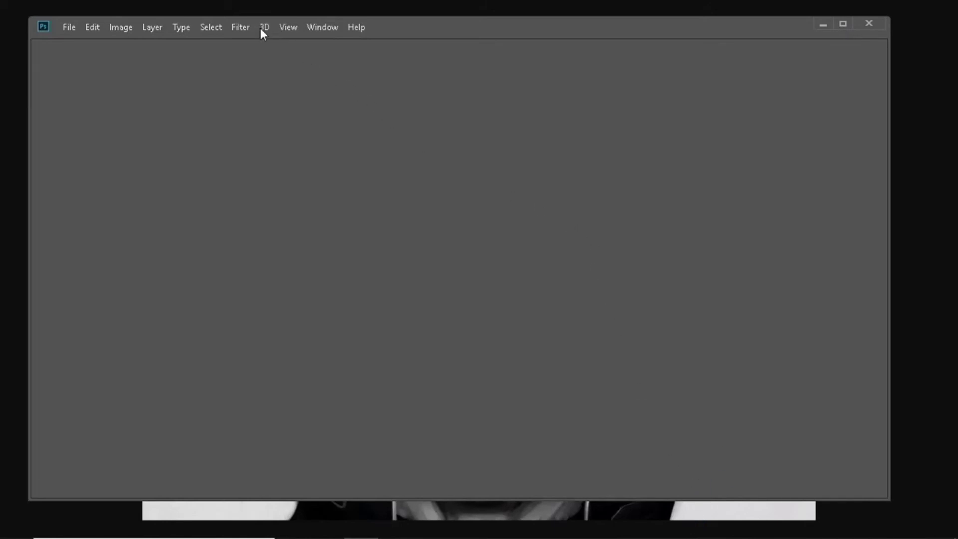
Step: Maximize the Photoshop window, restore it down, then maximize it again
{"action": "key", "text": "super+Up"}
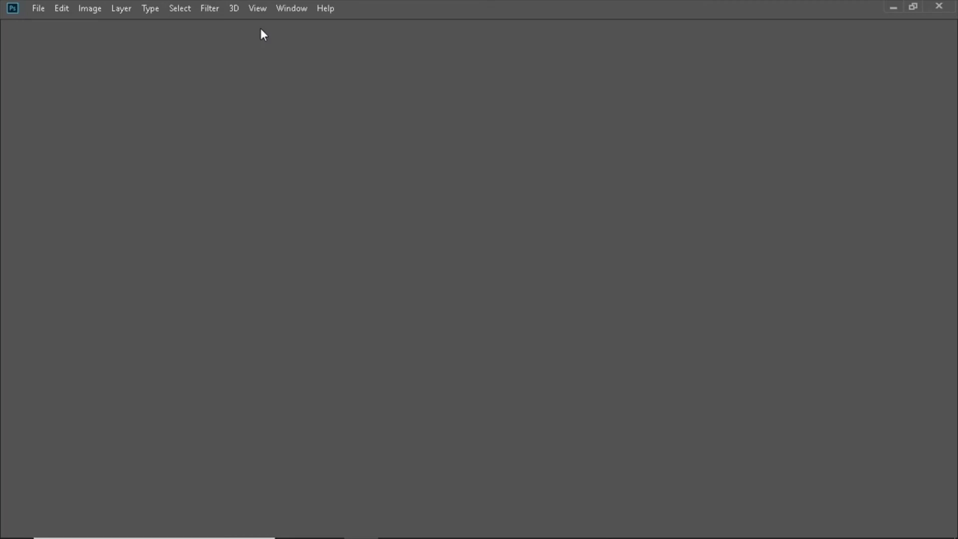
{"action": "left_click", "coordinate": [913, 7]}
{"action": "left_click", "coordinate": [843, 25]}
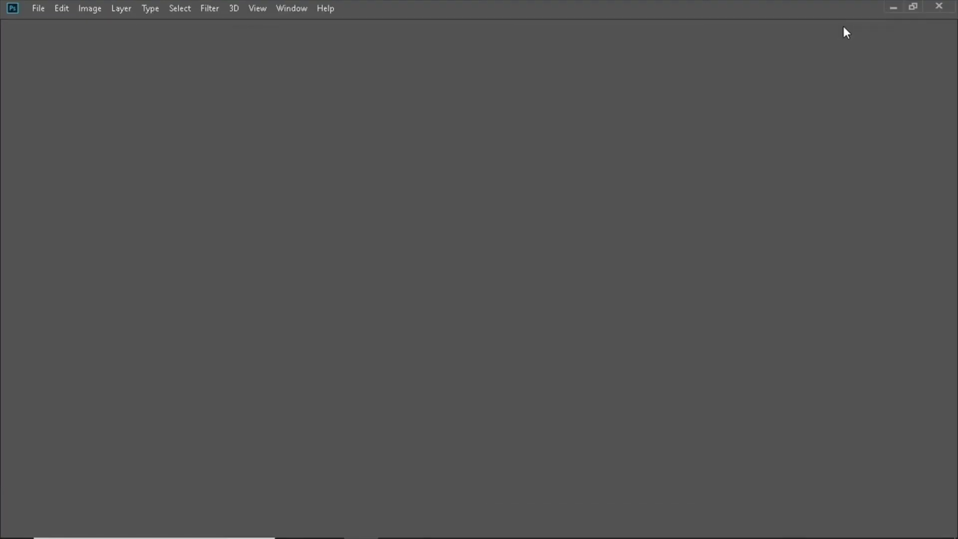